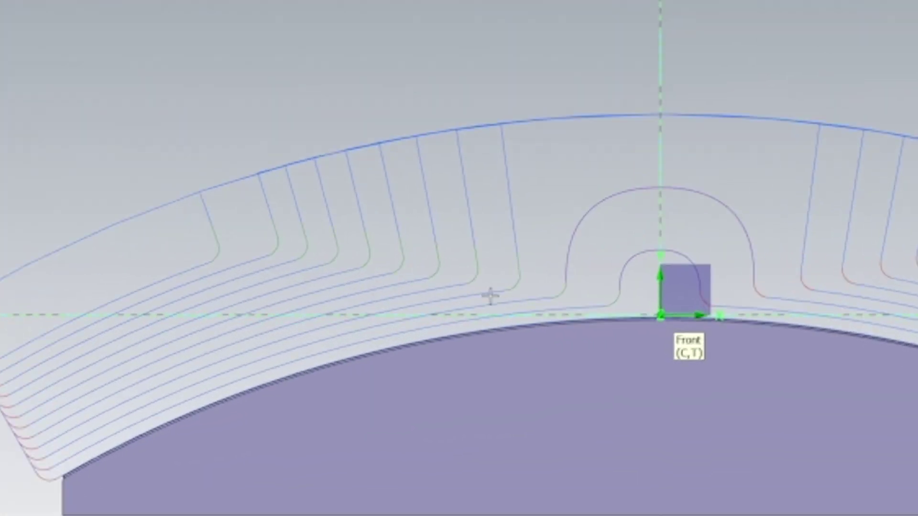
# - Zoom and tilt the view to look down onto the Along Curve toolpath
pyautogui.scroll(2, 453, 272)
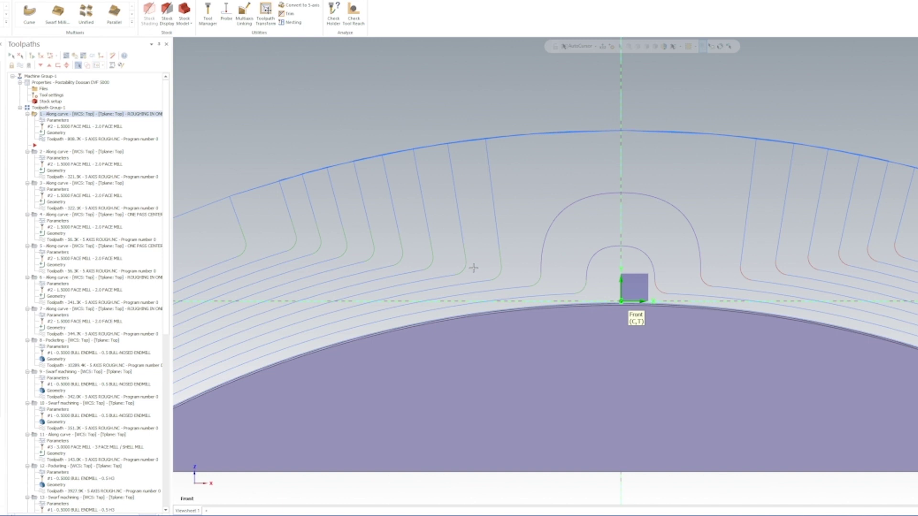
pyautogui.scroll(-3, 473, 268)
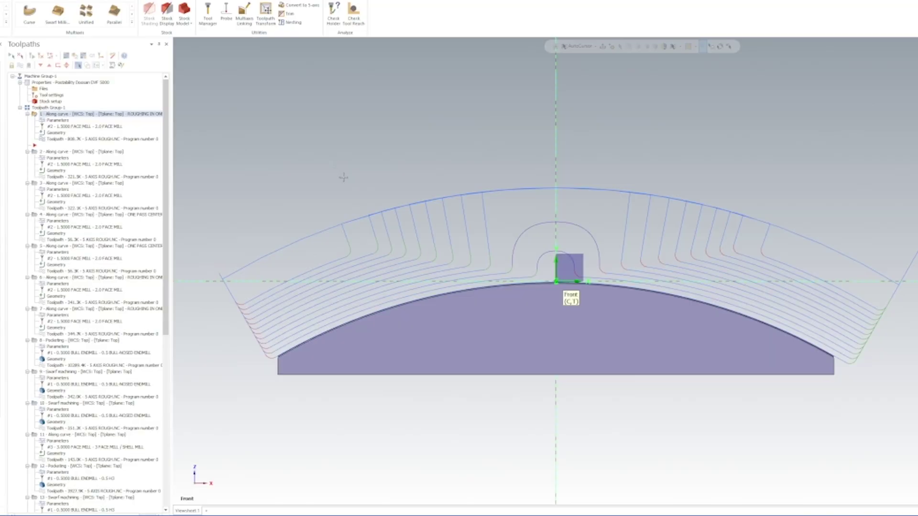
pyautogui.moveTo(344, 176); pyautogui.dragTo(574, 228, button='middle')
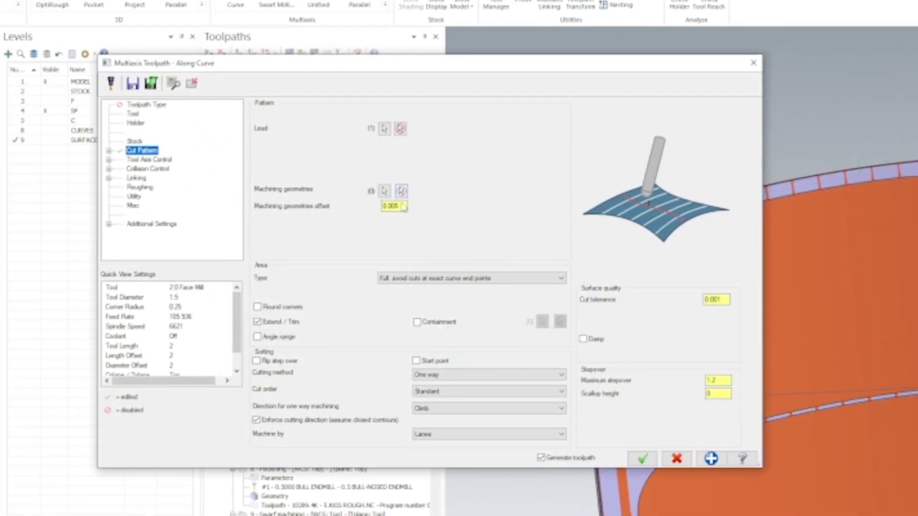
# - Reselect the left-hand pocket faces, set a 0.06 geometry offset, and regenerate the roughing
pyautogui.click(385, 191)
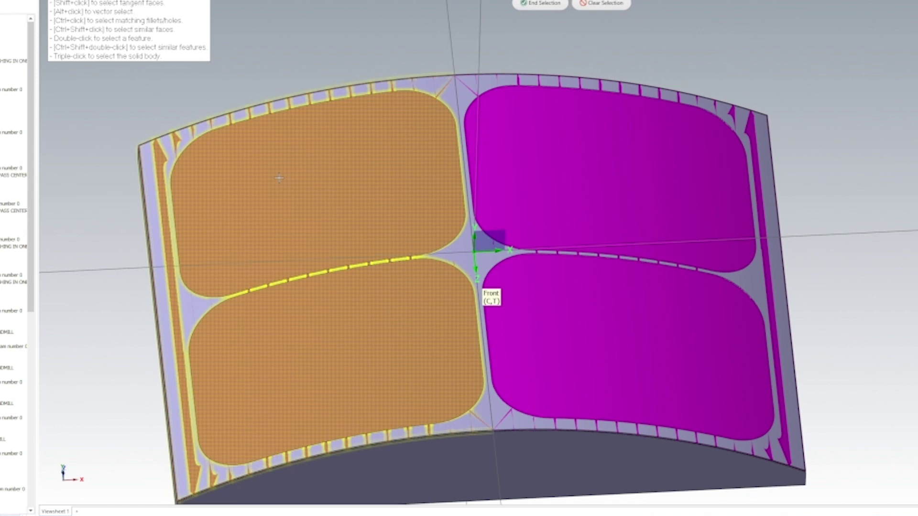
pyautogui.click(540, 3)
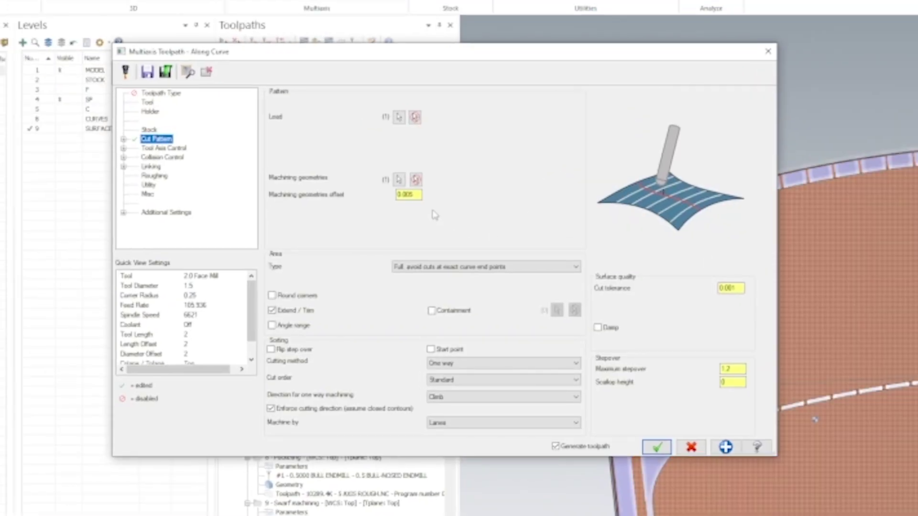
pyautogui.doubleClick(405, 194)
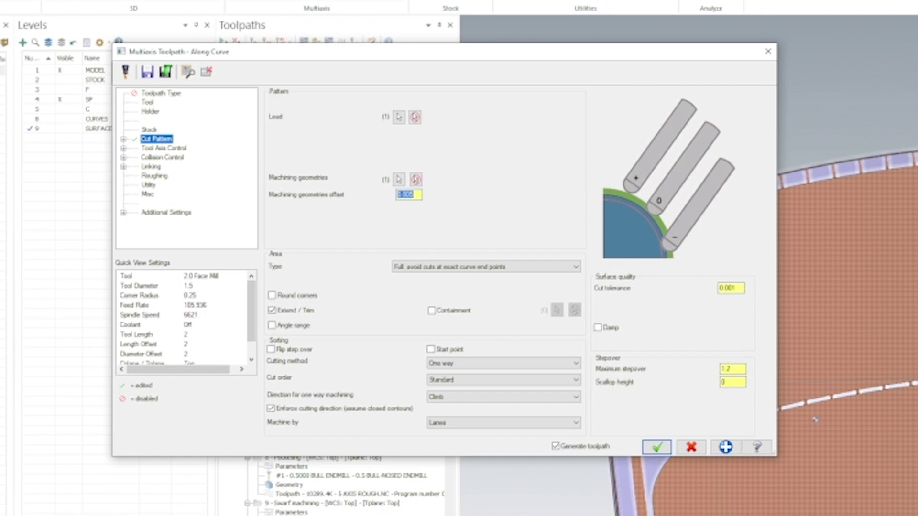
pyautogui.write('.06')
pyautogui.click(154, 176)
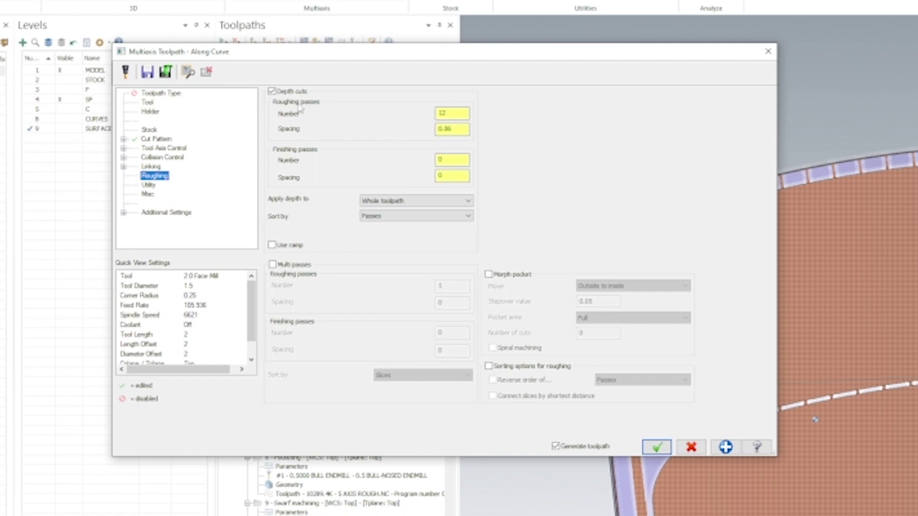
pyautogui.click(158, 139)
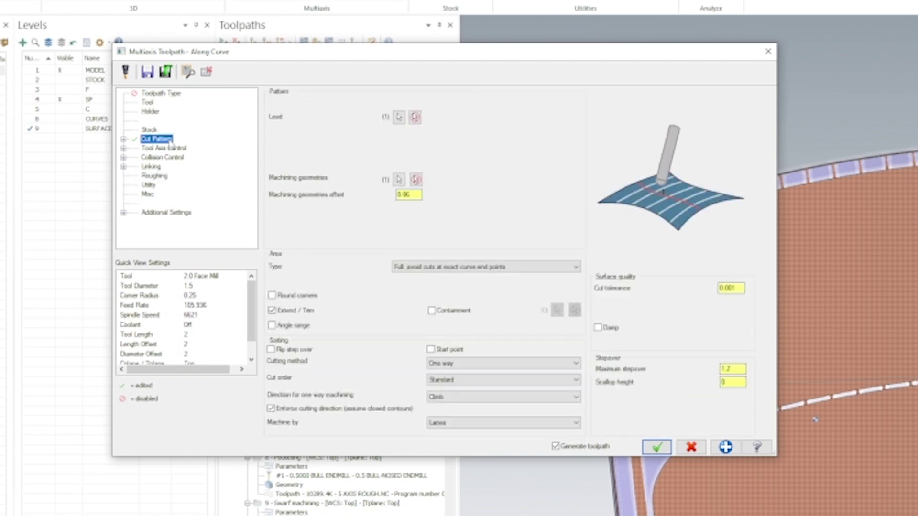
pyautogui.click(657, 447)
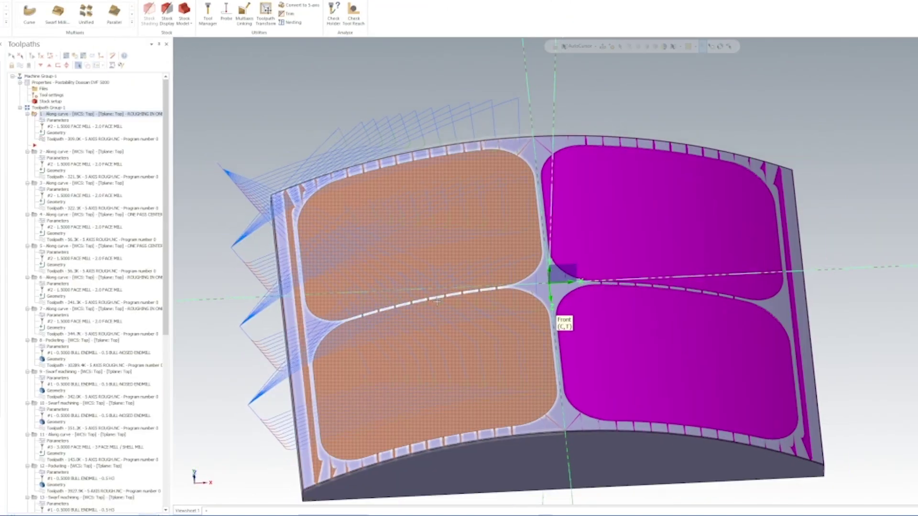
# - Switch operation 2's machining geometry to the two right-hand pocket faces and regenerate it
pyautogui.moveTo(529, 364); pyautogui.dragTo(535, 307, button='middle')
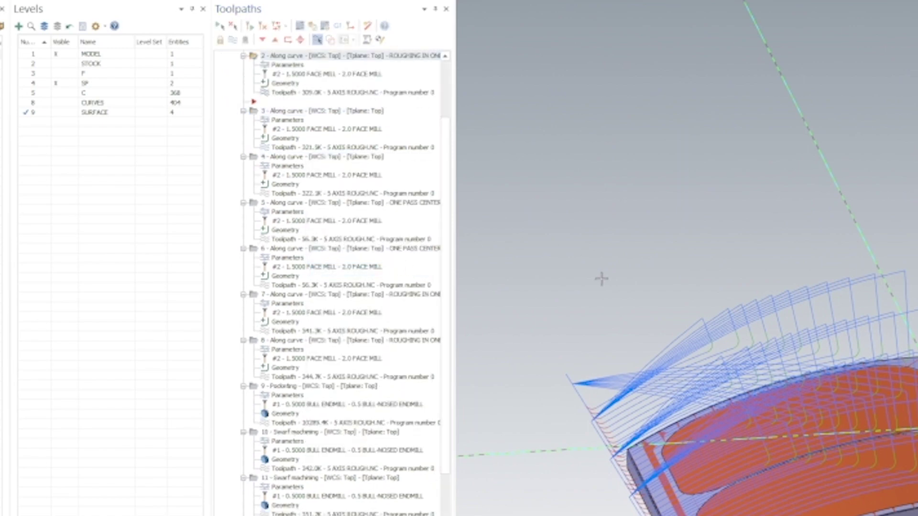
pyautogui.click(276, 65)
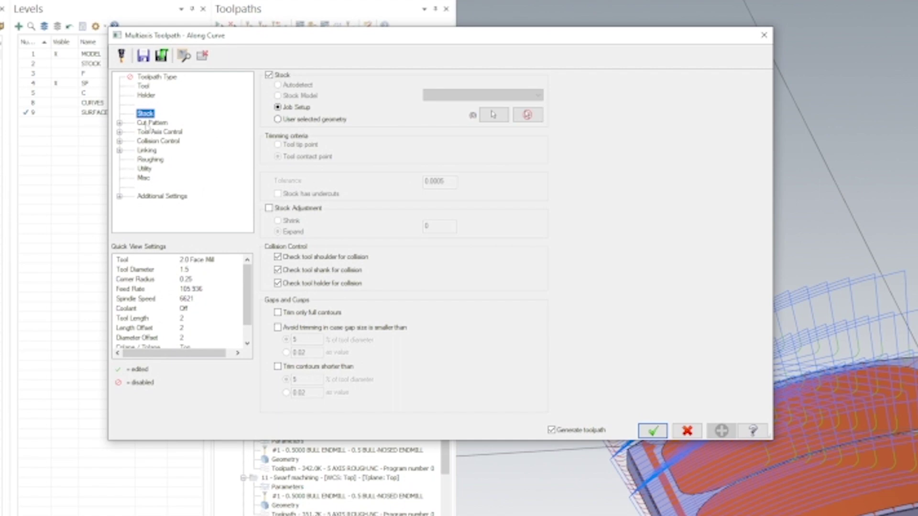
pyautogui.click(149, 123)
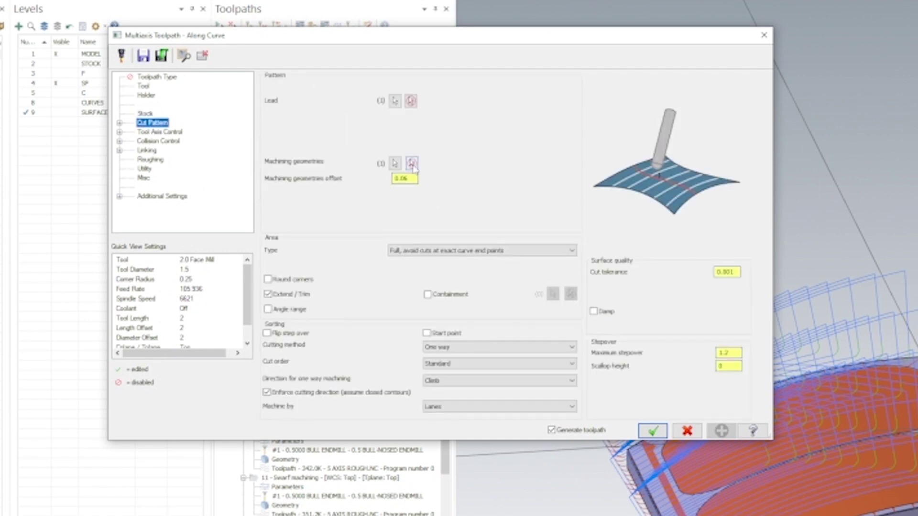
pyautogui.click(395, 163)
pyautogui.click(628, 301)
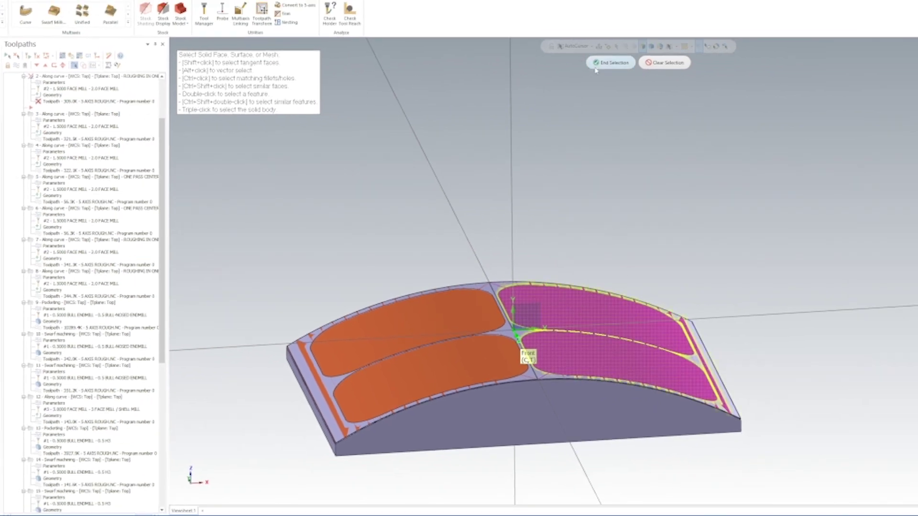
pyautogui.click(611, 63)
pyautogui.click(297, 335)
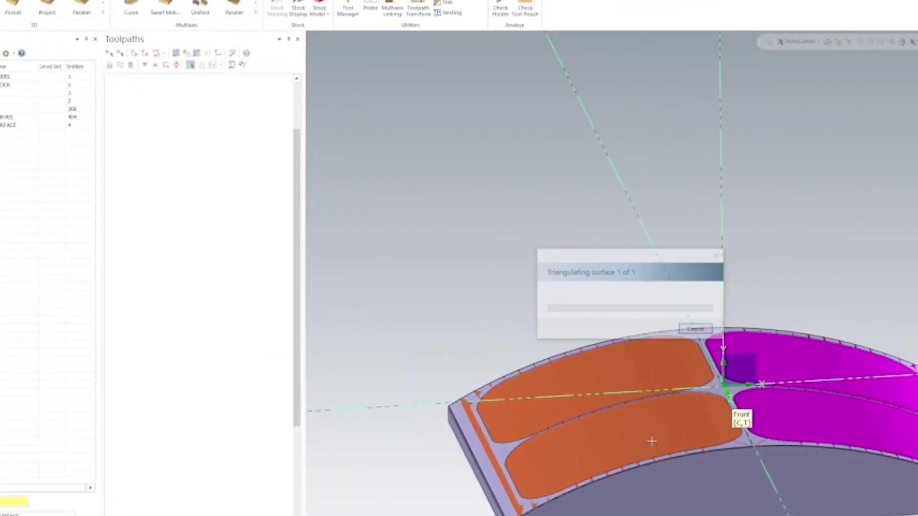
# - Zoom in and reorient the view to the front
pyautogui.scroll(3, 552, 208)
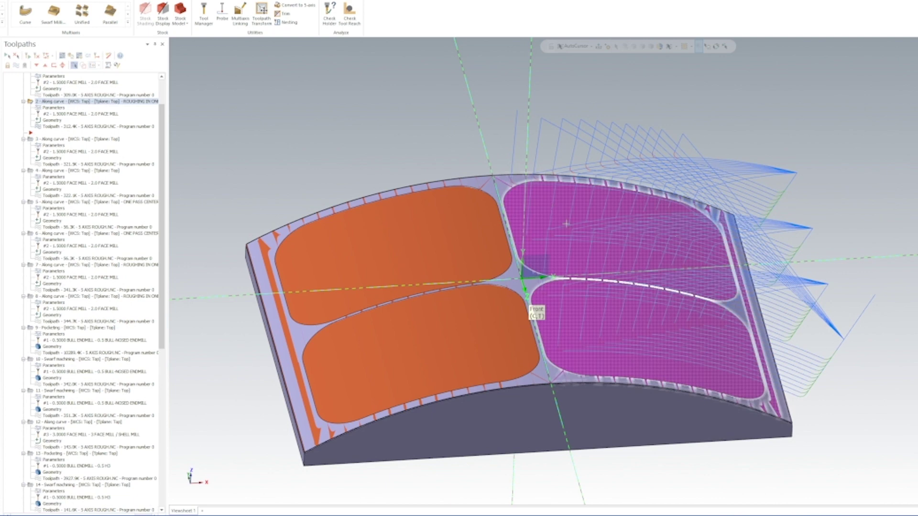
pyautogui.rightClick(370, 108)
pyautogui.click(404, 187)
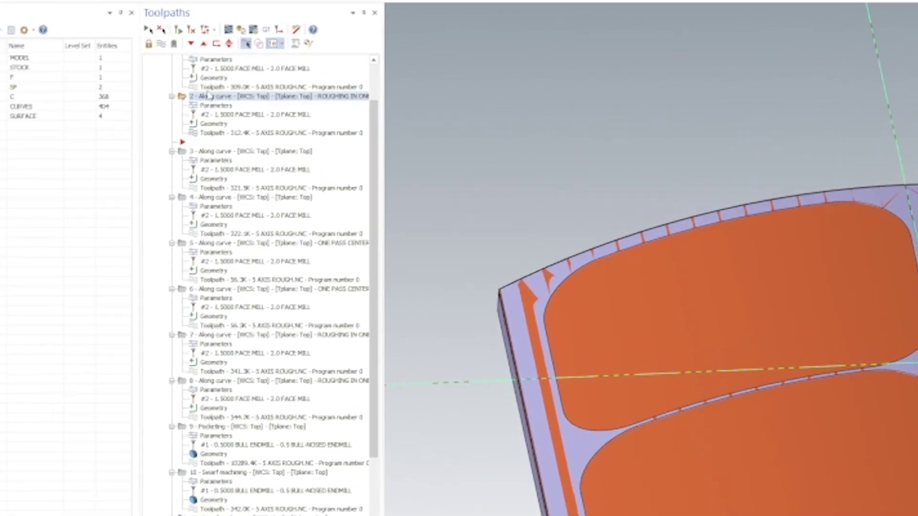
pyautogui.rightClick(209, 97)
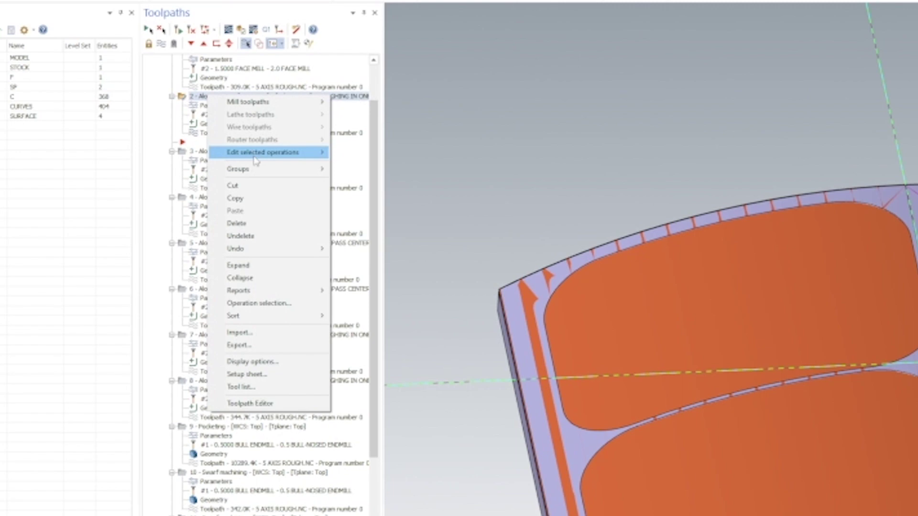
# - Duplicate the second Along Curve operation by copying and pasting it
pyautogui.click(237, 198)
pyautogui.rightClick(224, 142)
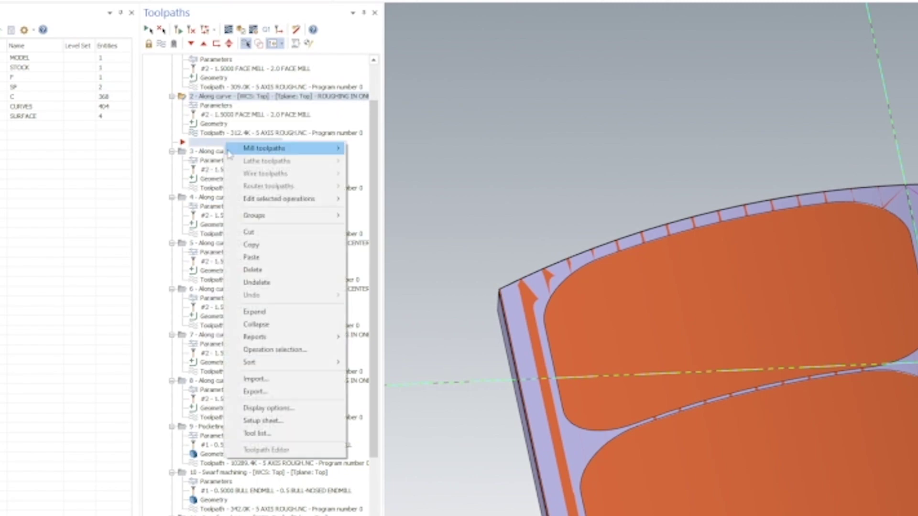
pyautogui.click(256, 257)
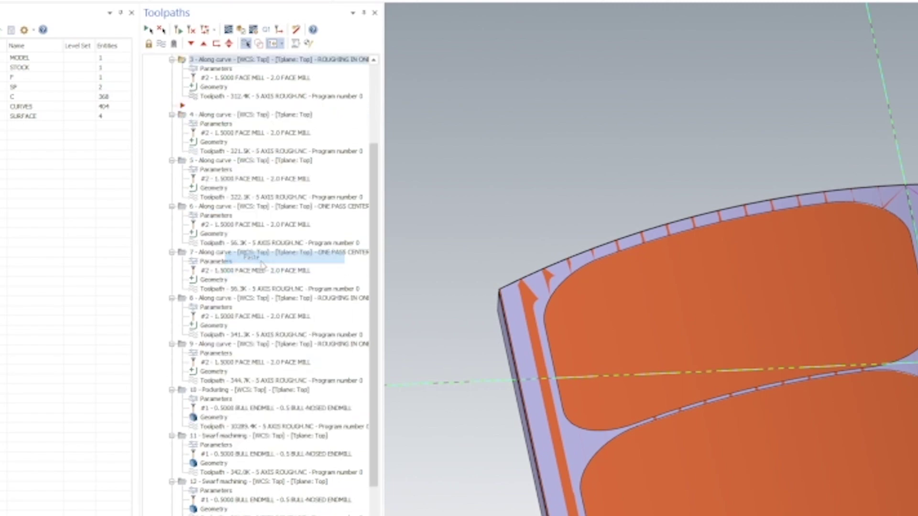
# - In the copy, drop the left-half surfaces, set a 0.01 offset, and turn off depth cuts
pyautogui.click(244, 102)
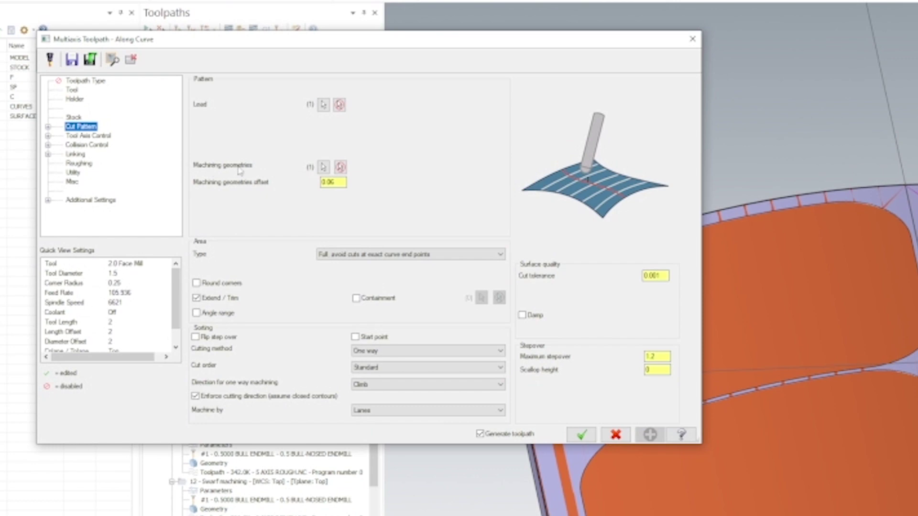
pyautogui.click(323, 167)
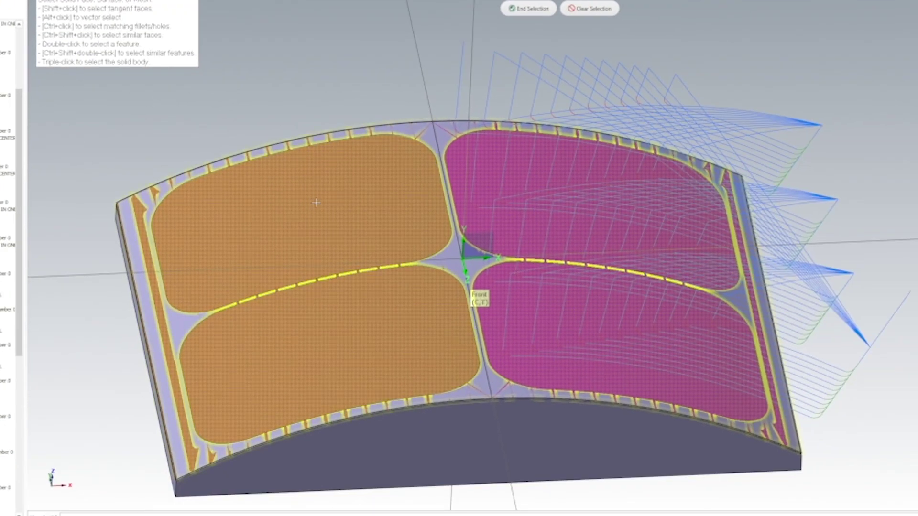
pyautogui.click(396, 207)
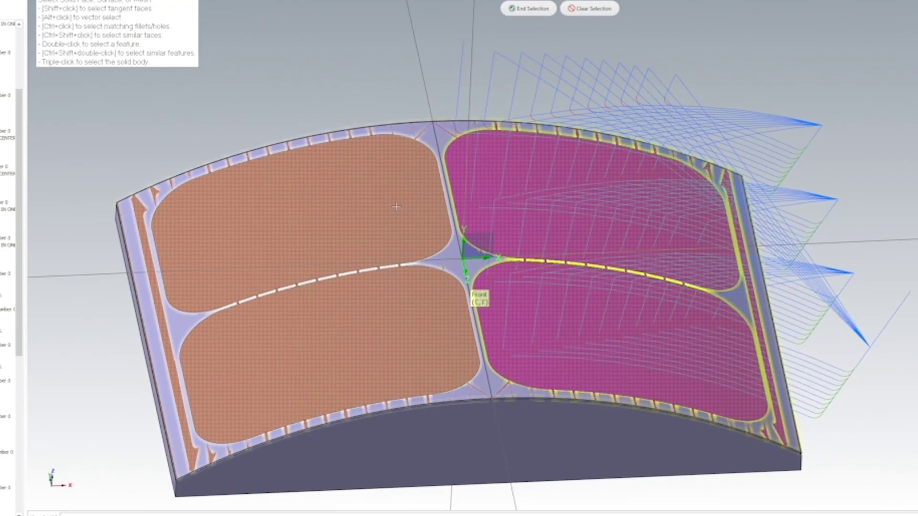
pyautogui.click(529, 8)
pyautogui.click(367, 162)
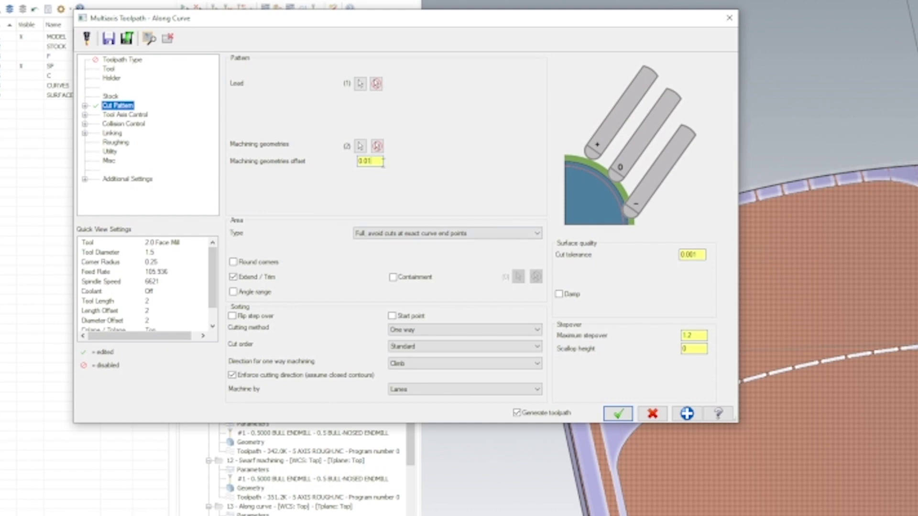
pyautogui.click(116, 143)
pyautogui.click(249, 59)
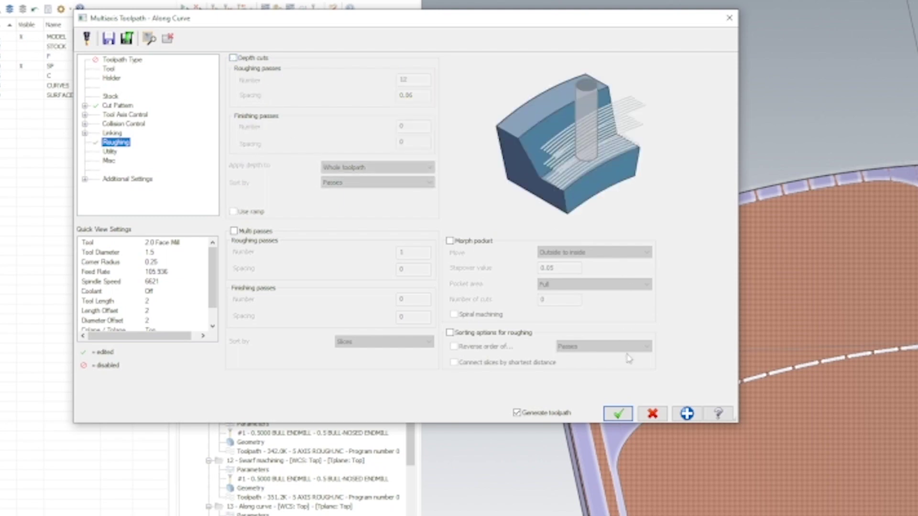
pyautogui.click(619, 414)
# - Switch to the Front view and backplot the new toolpath along the arc
pyautogui.rightClick(385, 96)
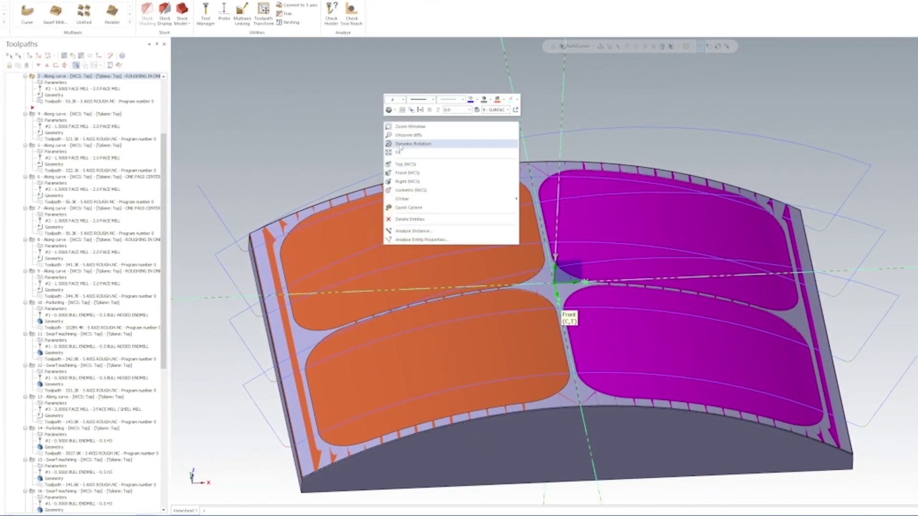
pyautogui.click(403, 172)
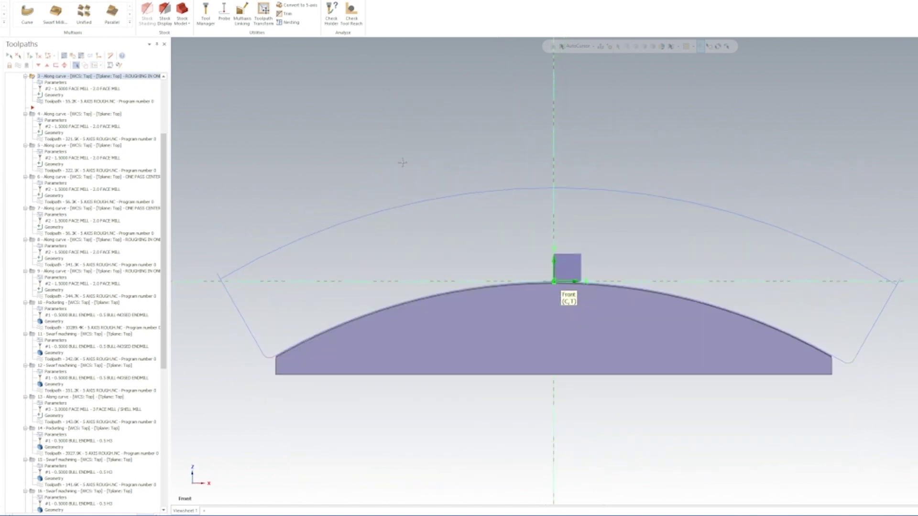
pyautogui.click(90, 56)
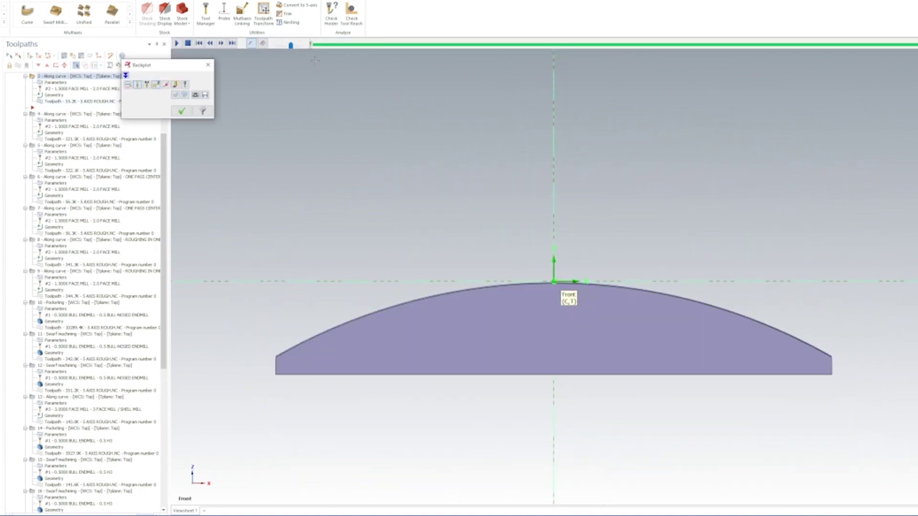
pyautogui.moveTo(310, 45); pyautogui.dragTo(359, 51)
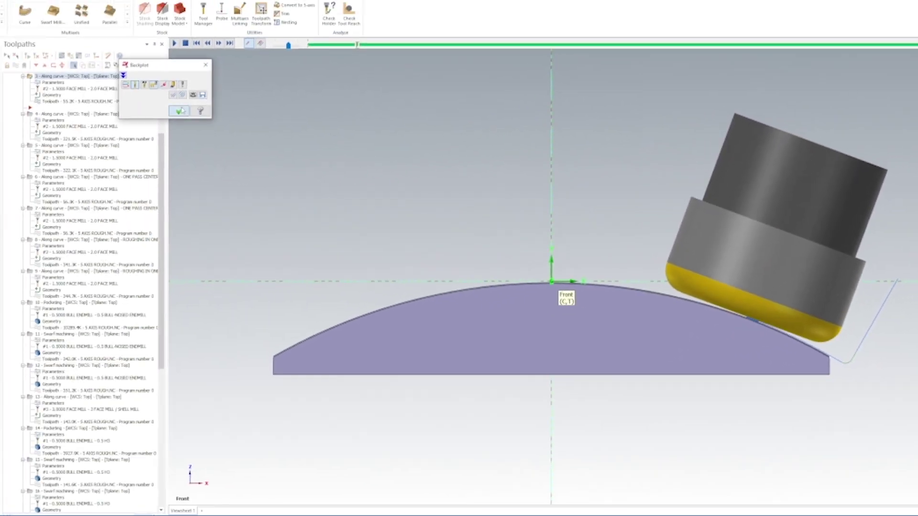
# - Set the new toolpath's lead angle to cutting direction to 1° and regenerate it
pyautogui.click(179, 111)
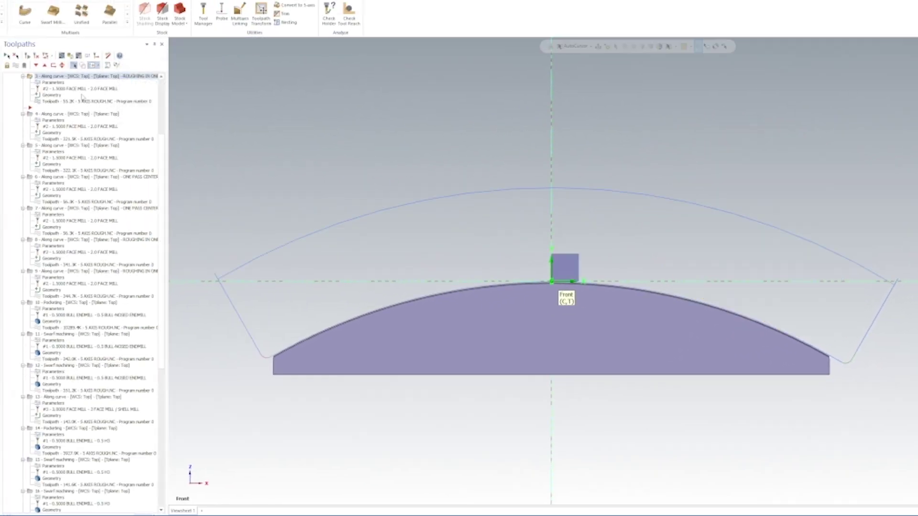
pyautogui.click(52, 83)
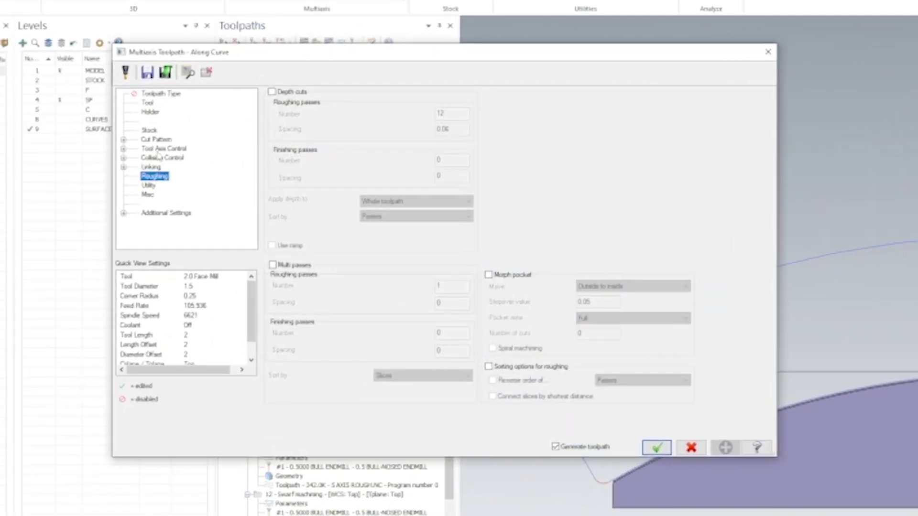
pyautogui.click(163, 149)
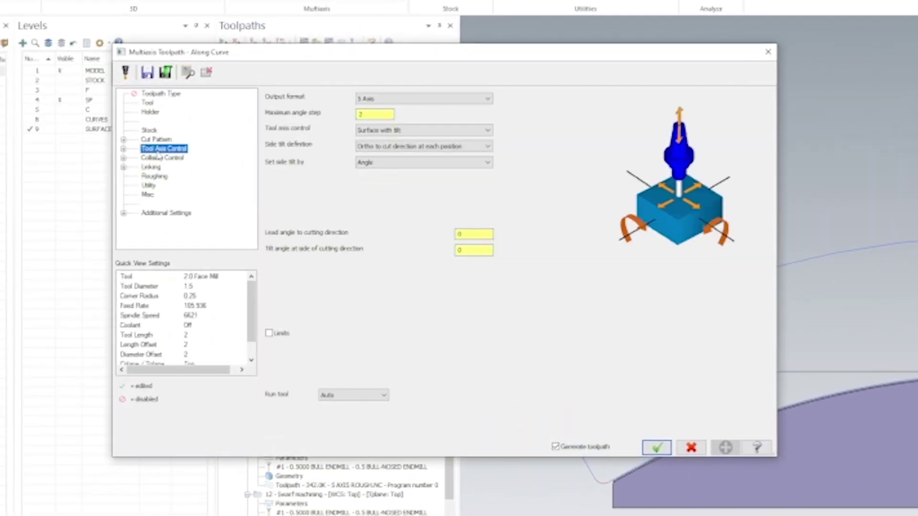
pyautogui.click(480, 234)
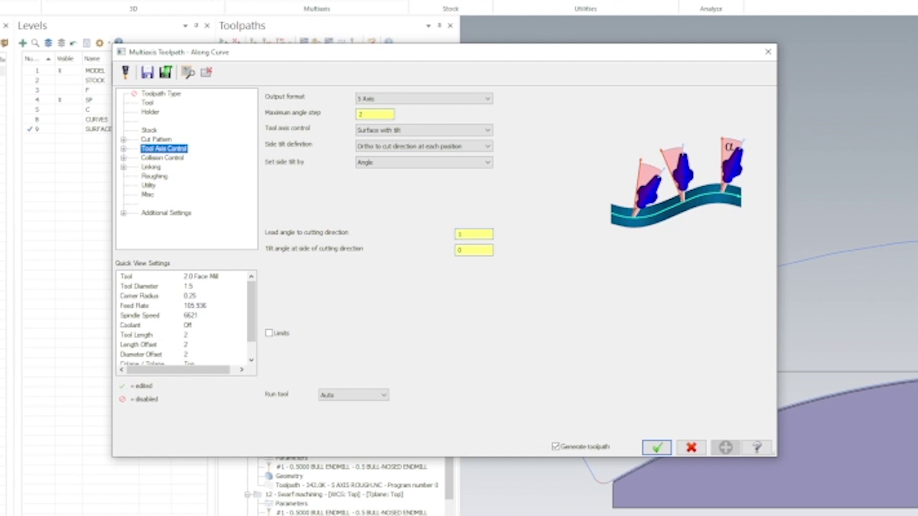
pyautogui.click(475, 250)
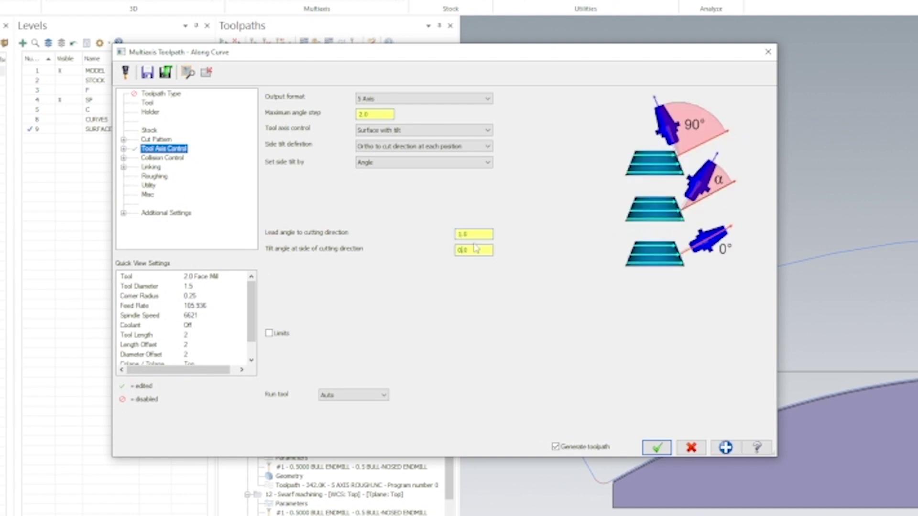
pyautogui.click(473, 234)
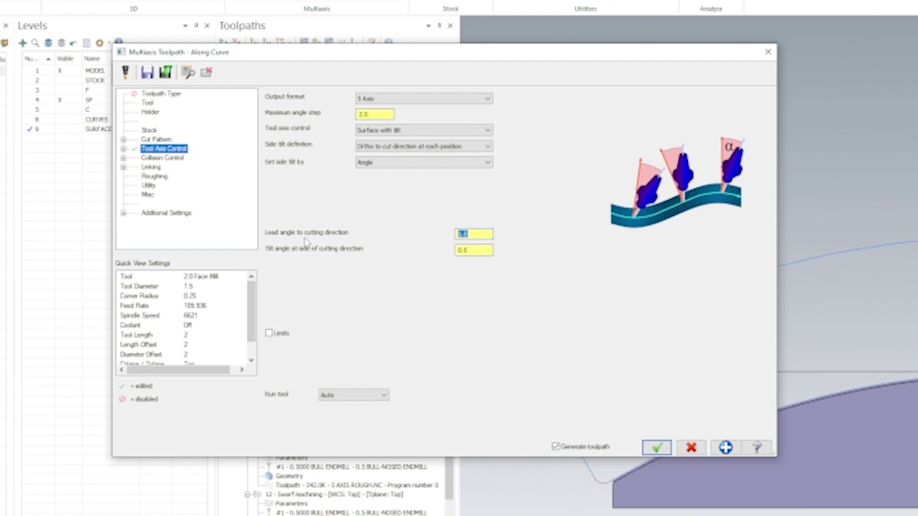
pyautogui.click(651, 446)
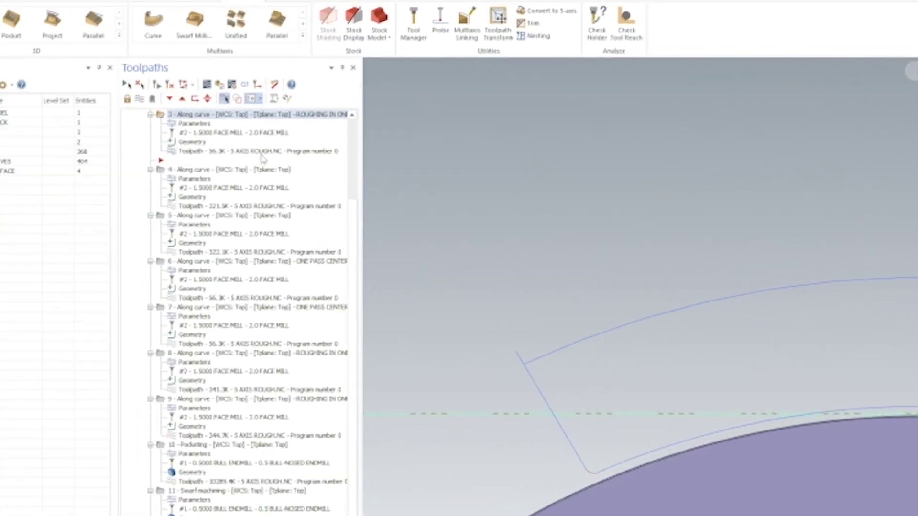
# - Backplot the regenerated 1° lead-angle Along Curve toolpath
pyautogui.click(207, 84)
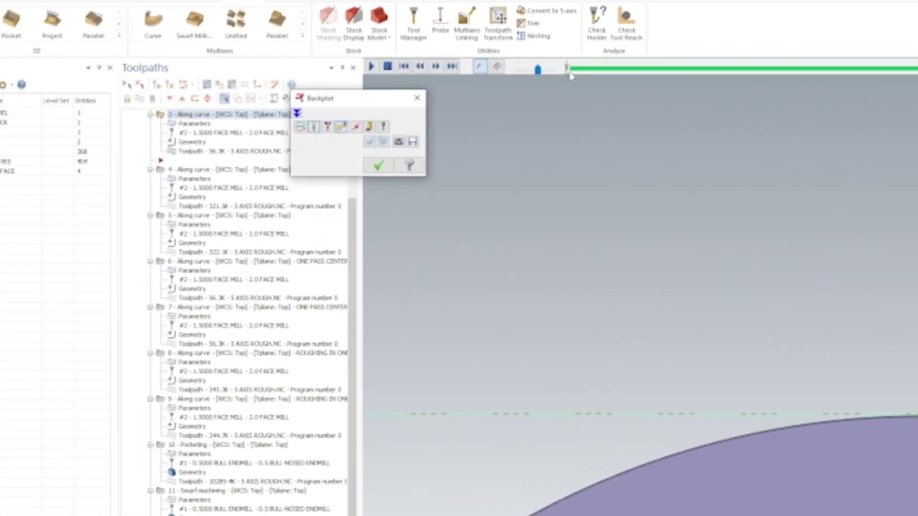